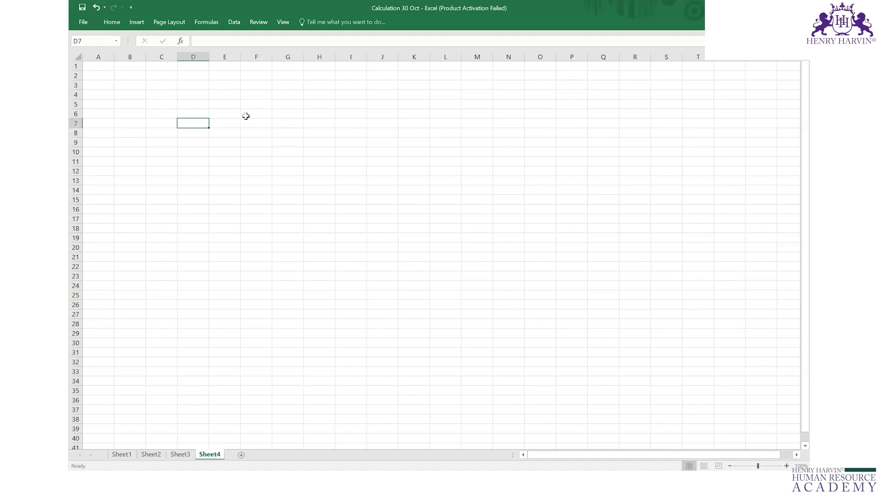
Step: Enter the Salary row: 1200 labelled Salary, with the note Per Month
type("200")
key("Return")
key("Up")
key("Right")
type("Per Mon")
key("BackSpace")
key("BackSpace")
key("BackSpace")
type("Month")
key("Return")
key("Up")
key("Left")
key("Left")
type("Salary")
key("Return")
Step: Add a Freelancer row below with amount 20 and note Ad Hoc, widening column C to fit
key("Right")
key("Up")
key("Down")
key("Left")
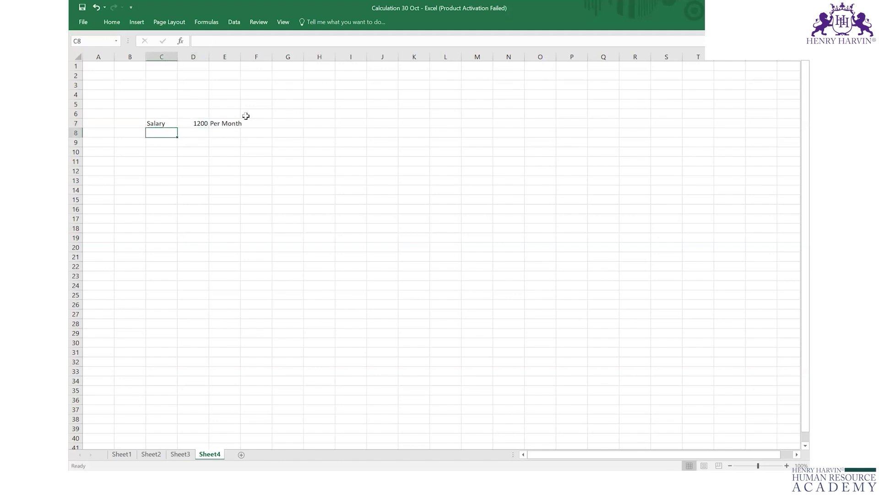
type("Free lancer")
key("Return")
key("Up")
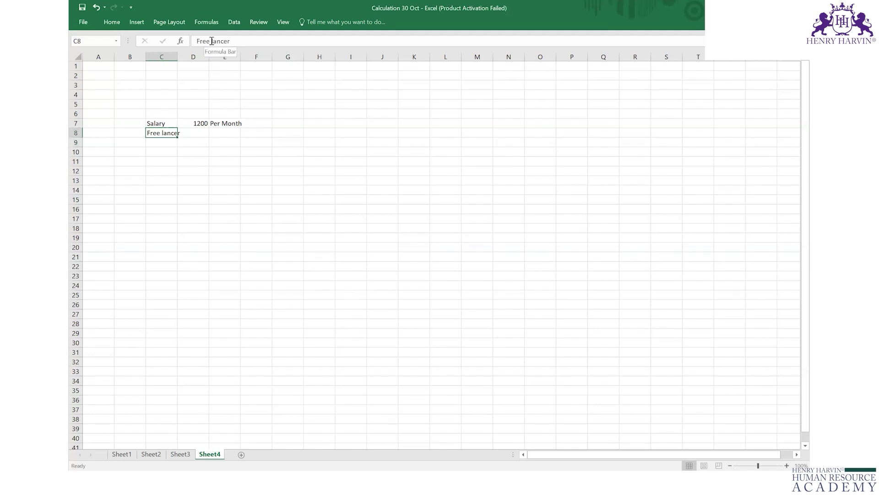
type("Freelancer")
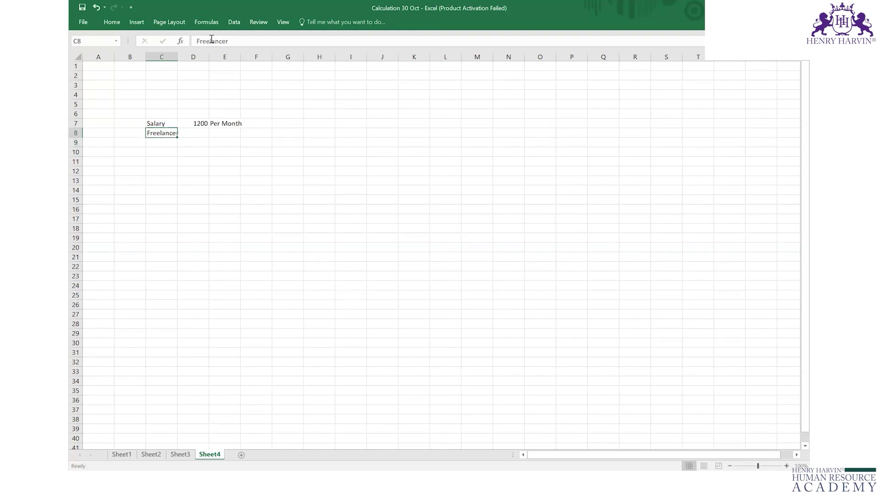
key("Tab")
double_click(179, 57)
type("20")
key("Return")
key("Up")
key("Right")
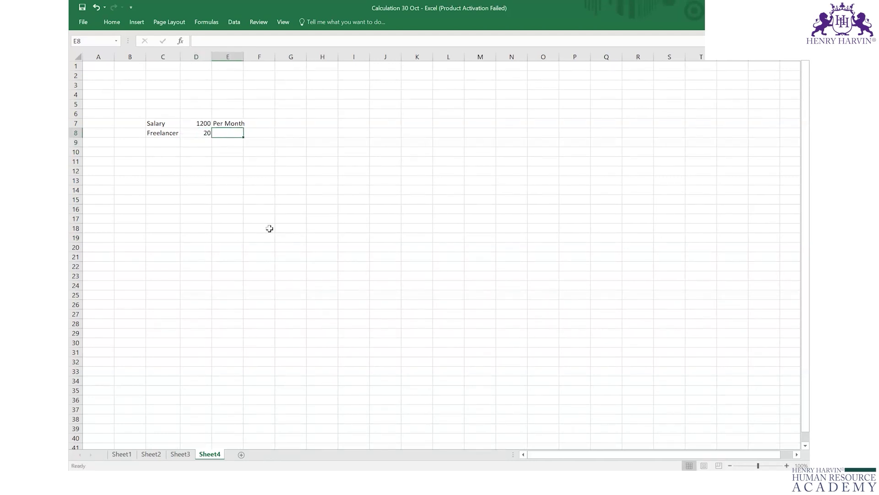
type("Ad Hoc")
key("Return")
Step: AutoSum the two amounts into a 1220 total labelled Gross Pay
key("Left")
key("alt+equal")
key("Return")
key("Up")
key("Left")
type("Gross Pay")
key("Return")
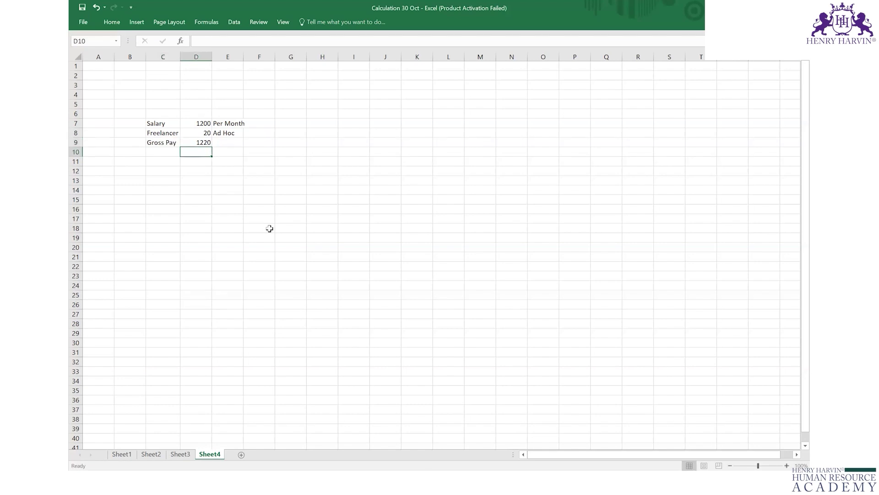
key("Up")
key("Up")
type("40")
key("Return")
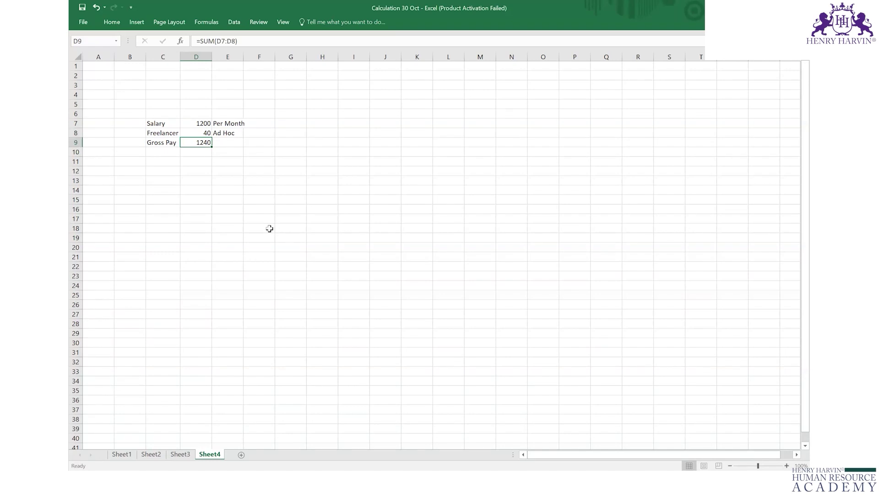
key("ctrl+z")
key("Down")
key("Down")
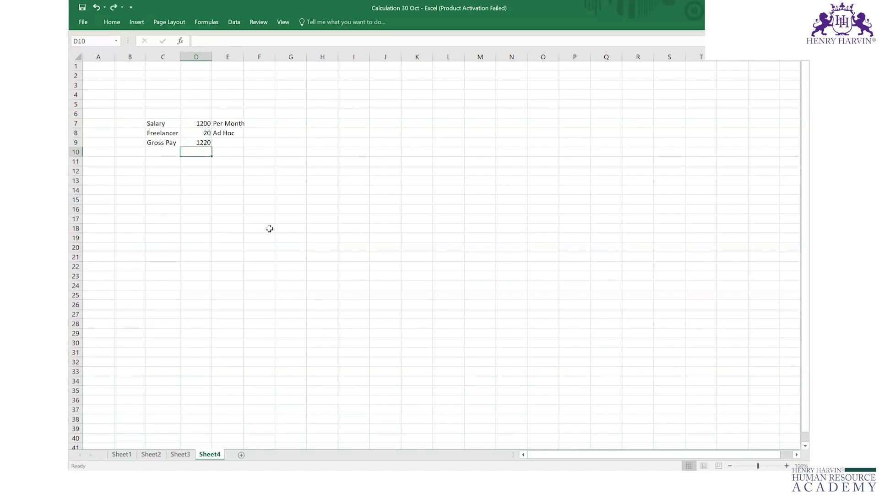
key("Left")
key("Up")
key("Up")
key("shift+Right")
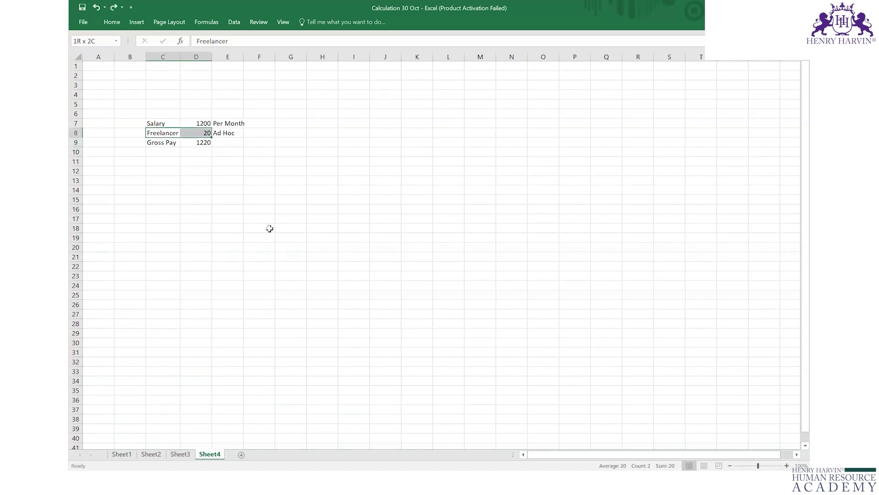
key("shift+Right")
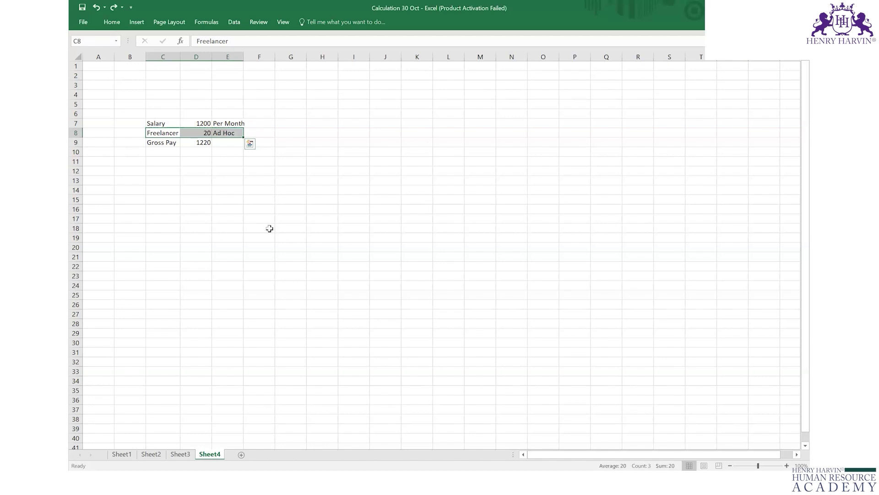
key("Down")
key("Down")
key("Down")
key("Right")
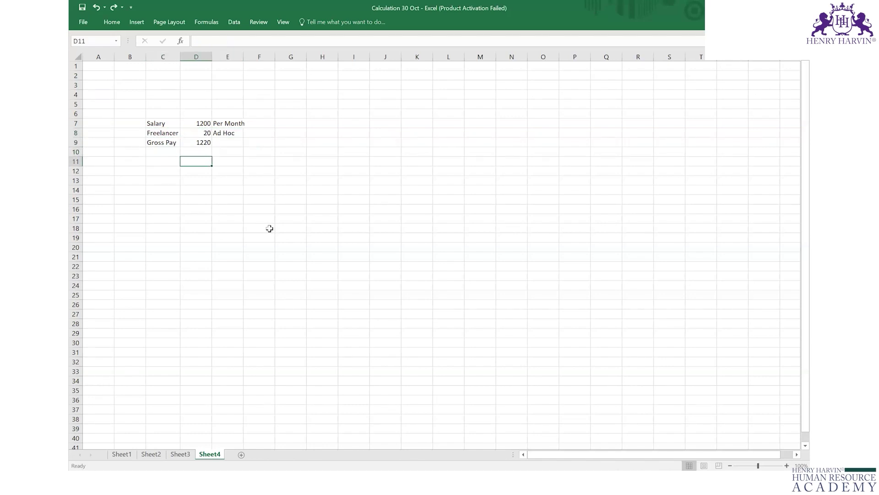
Step: Enter 1200 in D11 and a Tax row of 200 beneath it
type("1200")
key("Return")
key("Up")
key("Left")
key("Right")
key("Down")
type("200")
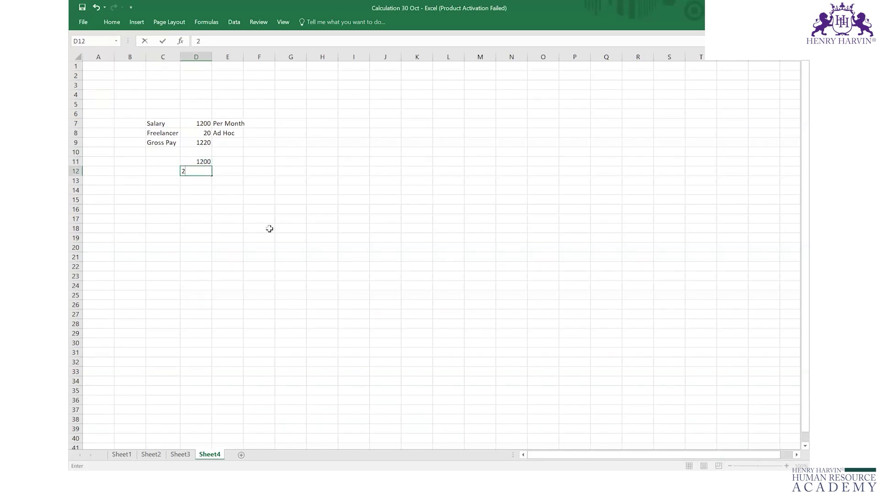
key("Return")
key("Up")
key("Up")
key("Left")
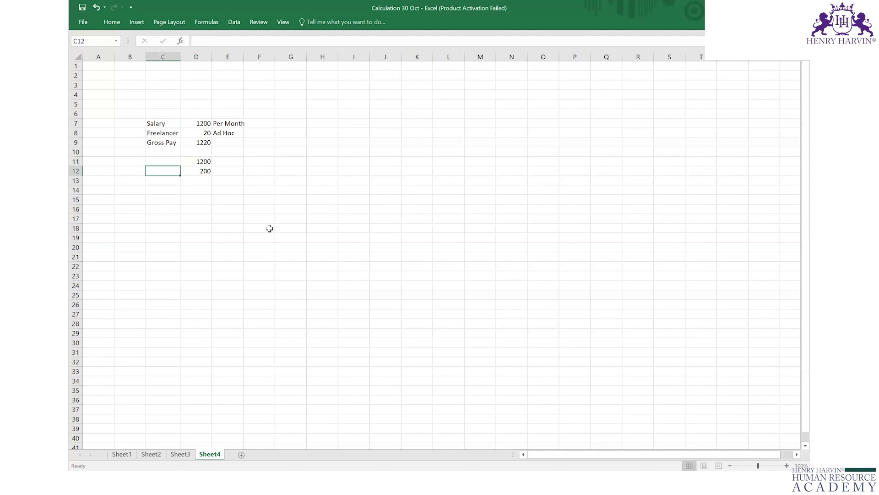
key("Down")
type("Tax")
key("Right")
key("Up")
key("Down")
key("Down")
key("Down")
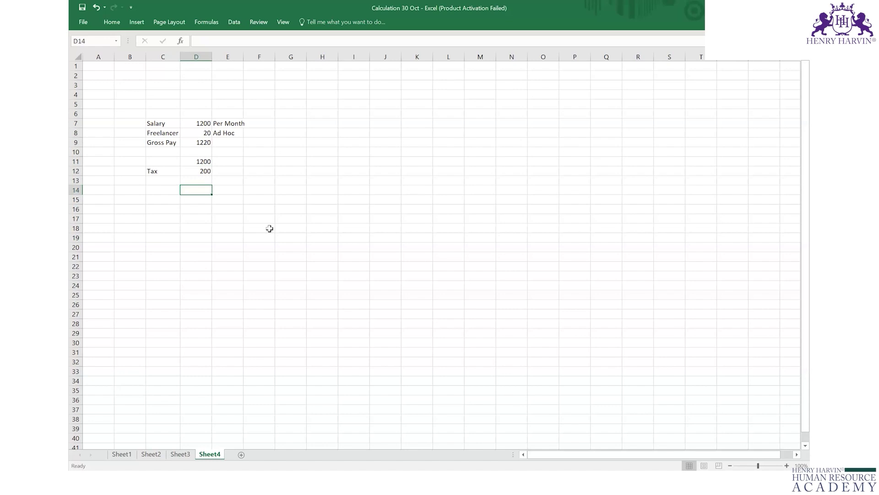
Step: Start a lower block with Gross Pay 1220 and Tax 200 in rows 15–16
key("Left")
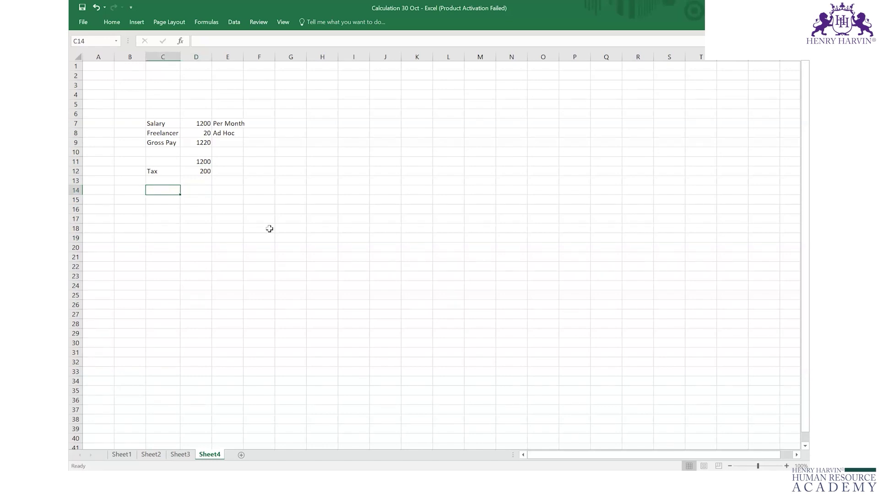
key("Up")
key("Down")
key("Down")
type("Gross Pay")
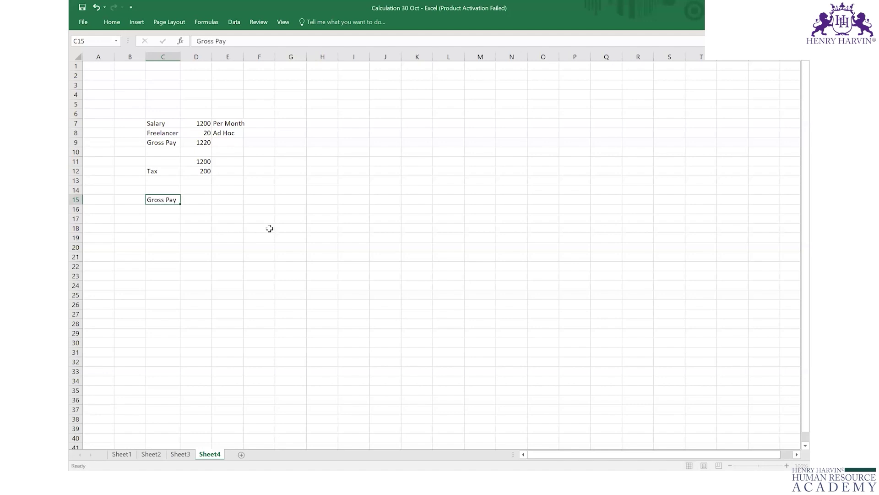
key("Tab")
type("1220")
key("ctrl+Return")
key("Down")
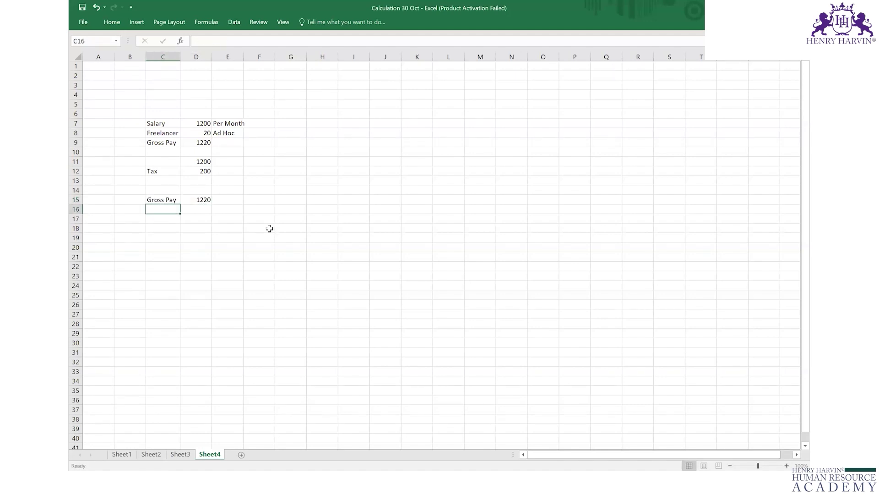
type("200")
key("Return")
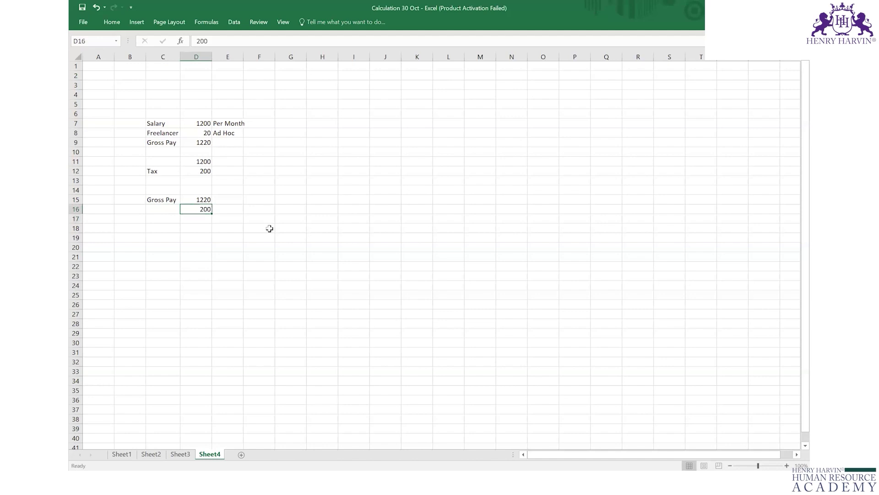
key("Up")
key("Left")
type("Tax")
key("Return")
Step: Add a Net Pay row with formula =D15-D16, giving 1020
type("Net Pay")
key("Tab")
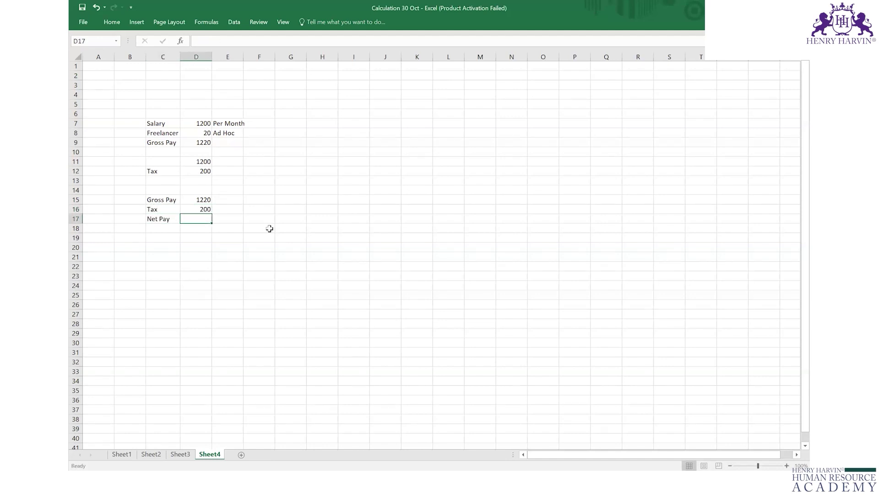
type("=D15-D16")
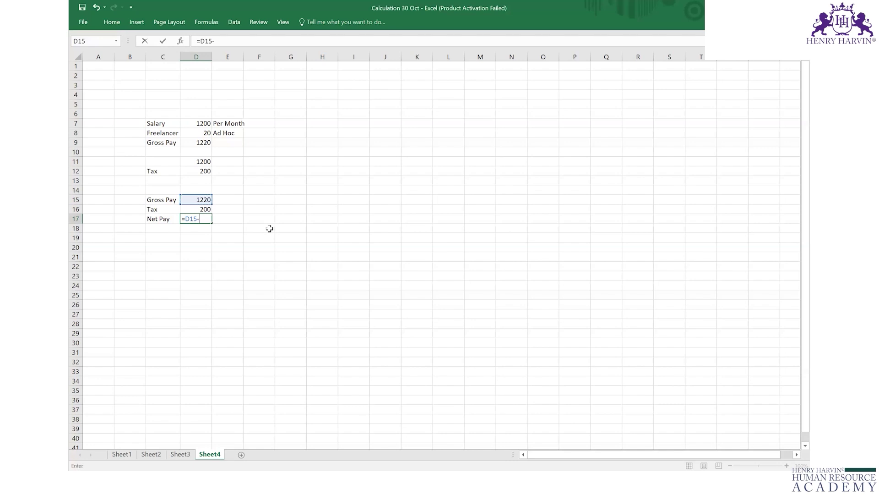
key("Return")
key("Up")
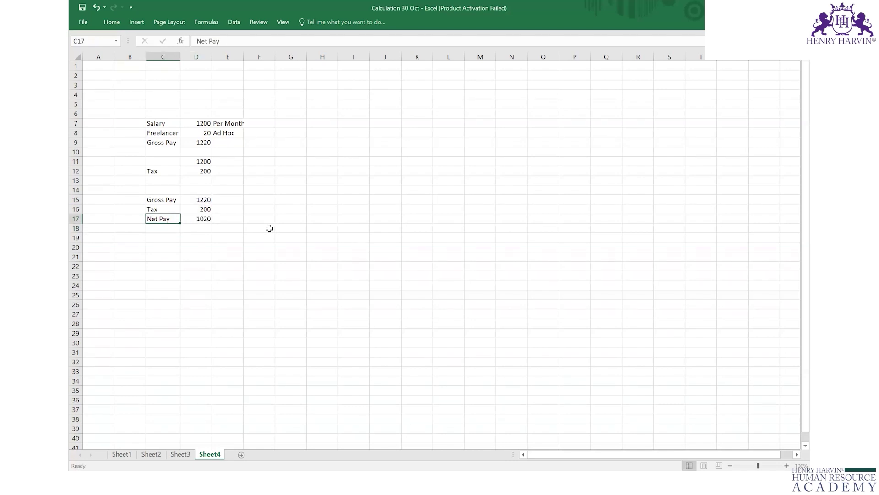
key("Right")
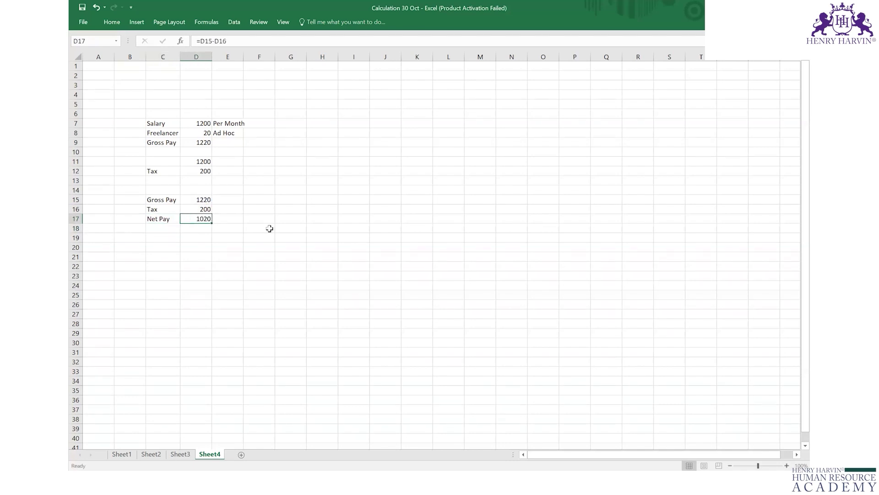
key("super+Tab")
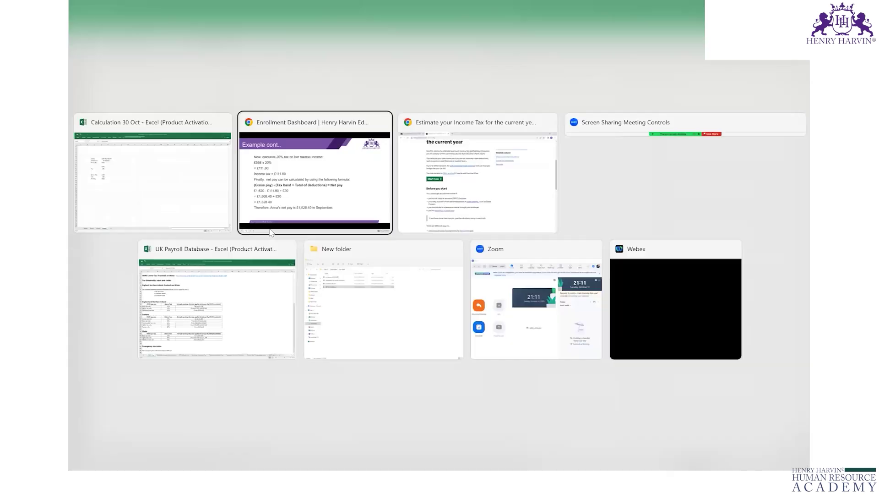
Step: Bring the Enrollment Dashboard Chrome window with the course slides back to the front
left_click(271, 231)
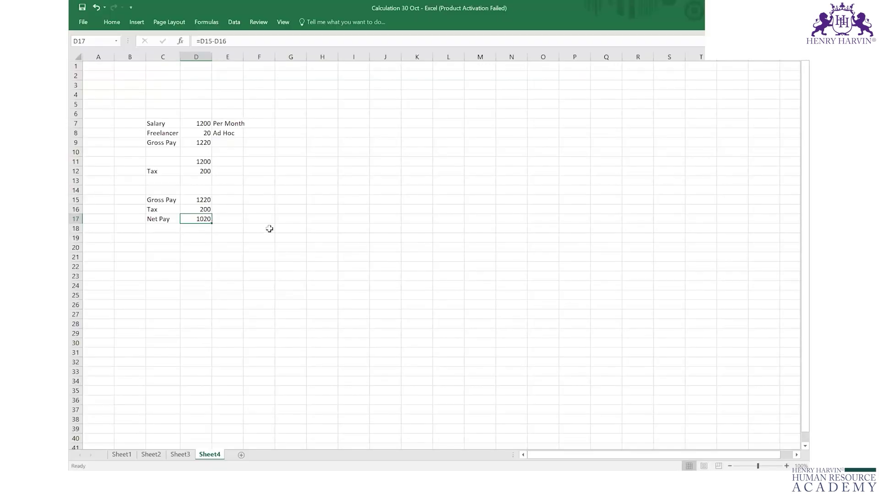
key("Right")
key("Left")
key("Up")
key("Up")
key("Up")
key("Up")
key("Up")
key("Up")
key("Up")
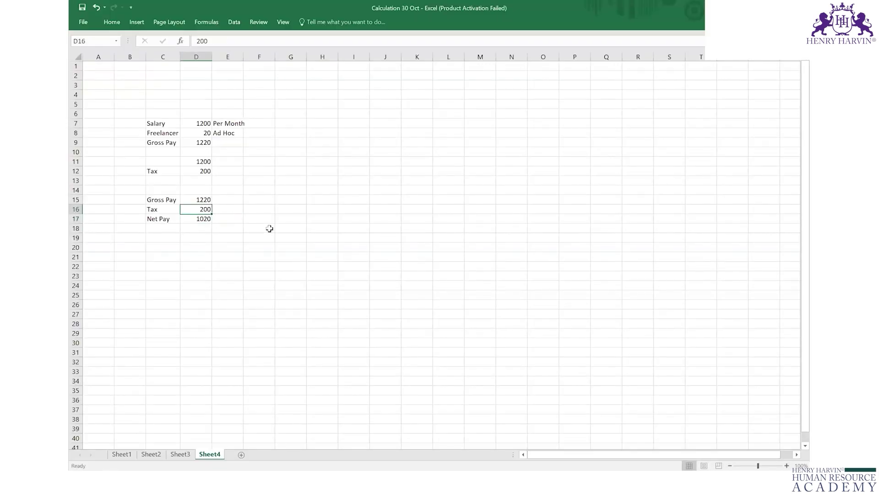
key("Up")
key("Up")
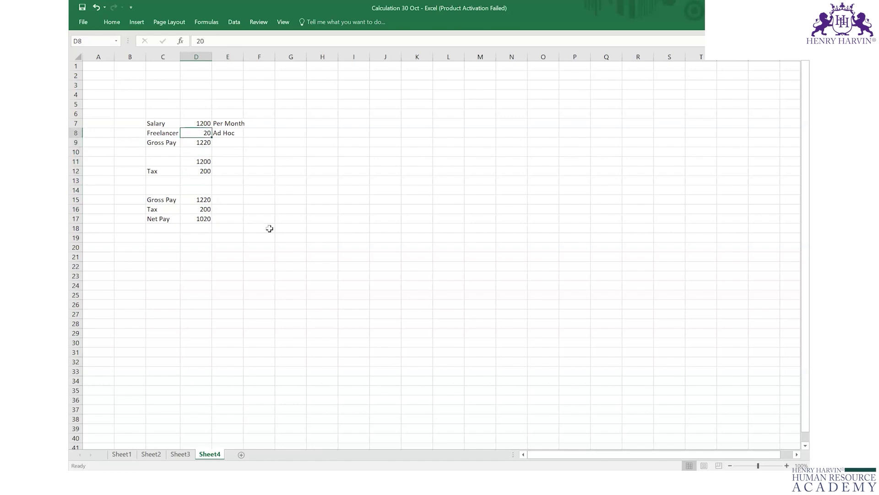
key("Left")
key("shift+Right")
key("shift+Right")
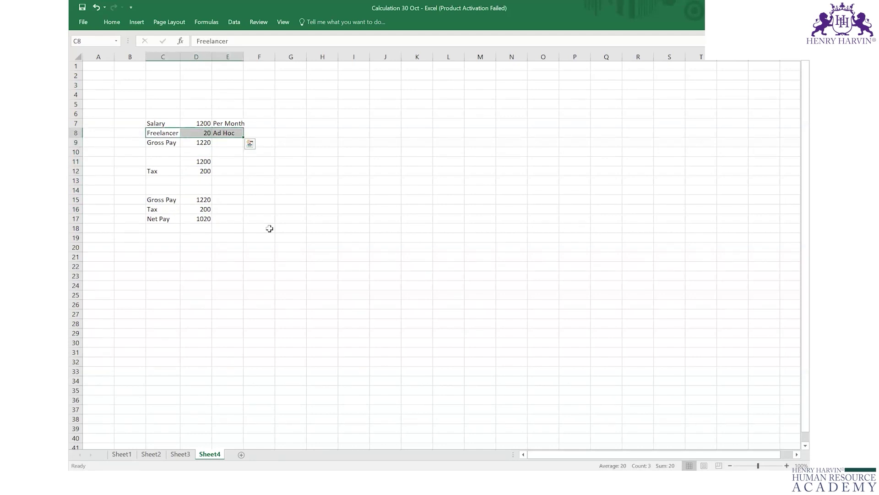
key("Right")
key("Down")
key("Down")
key("Down")
key("Down")
key("Down")
key("Down")
key("Up")
key("Up")
key("Up")
key("Up")
key("Up")
key("Up")
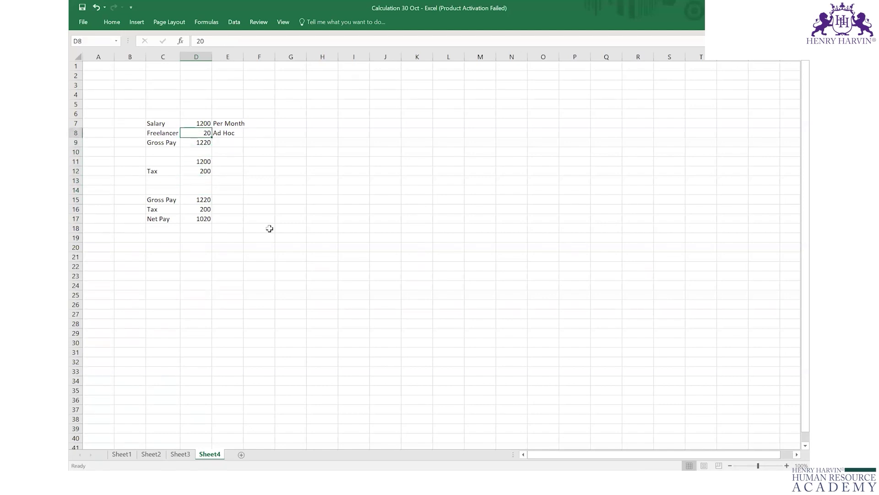
key("Right")
key("Right")
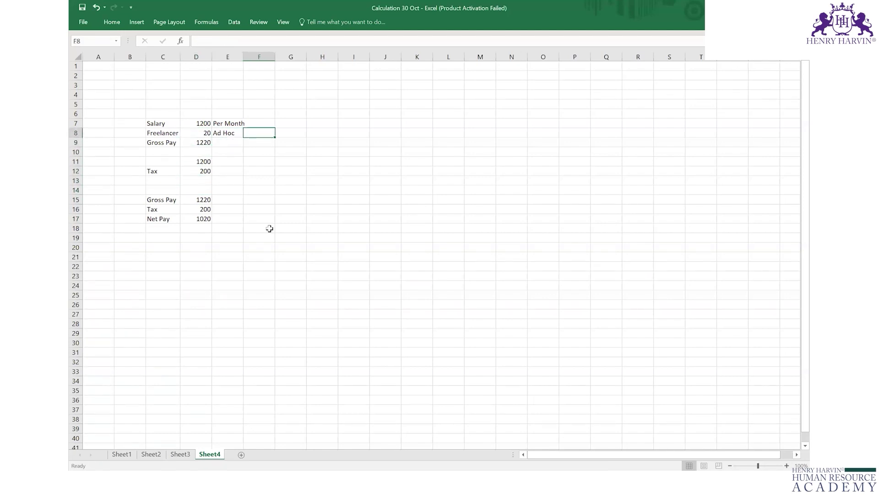
key("Left")
key("Left")
key("Left")
key("Right")
key("Right")
key("Left")
key("Up")
key("Right")
key("Right")
key("Right")
key("Right")
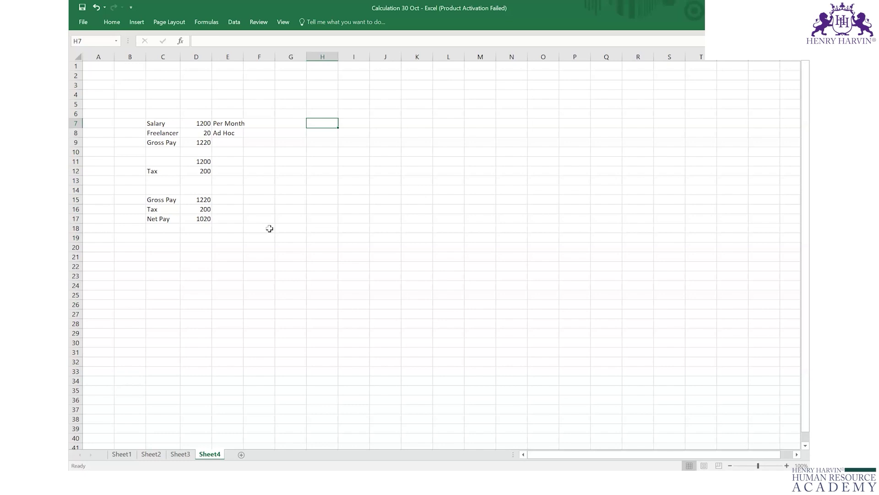
key("Down")
key("Down")
key("Down")
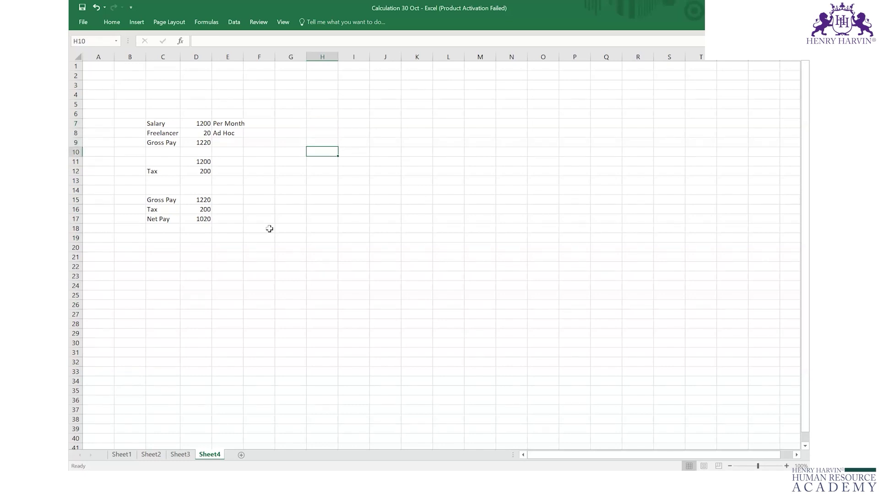
key("Up")
key("Up")
key("Up")
key("Down")
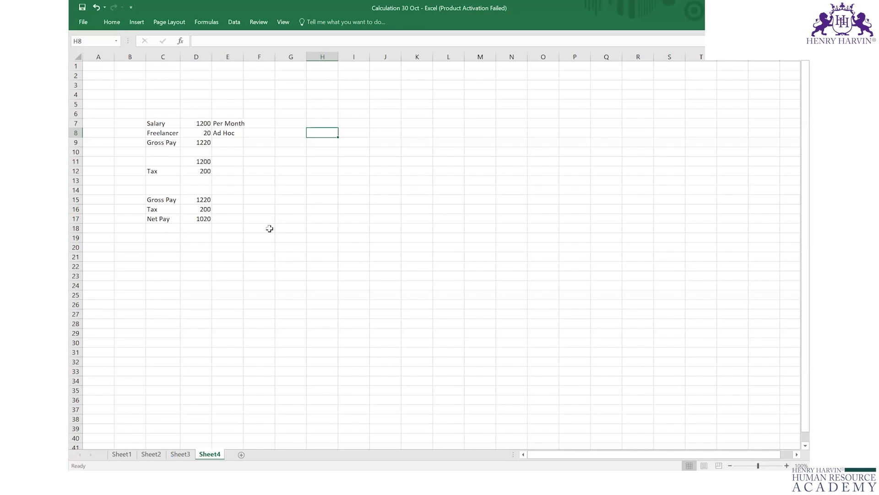
key("Left")
key("Left")
key("Left")
key("Left")
key("Right")
key("Right")
key("Right")
key("Right")
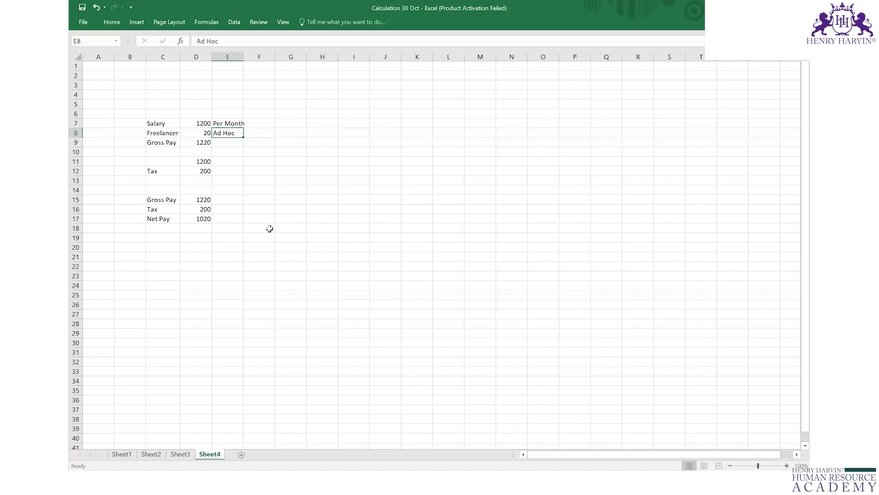
key("Down")
key("Left")
key("Left")
key("Up")
key("Up")
key("Left")
key("Left")
key("Left")
key("Right")
key("Right")
key("Right")
key("Right")
key("Down")
key("Down")
key("Down")
key("Down")
key("Down")
key("Down")
key("Down")
key("Down")
key("Left")
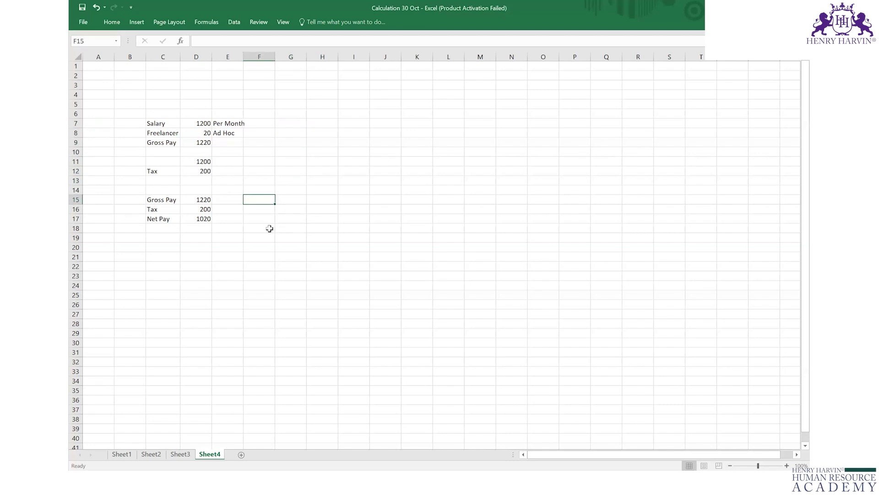
key("Right")
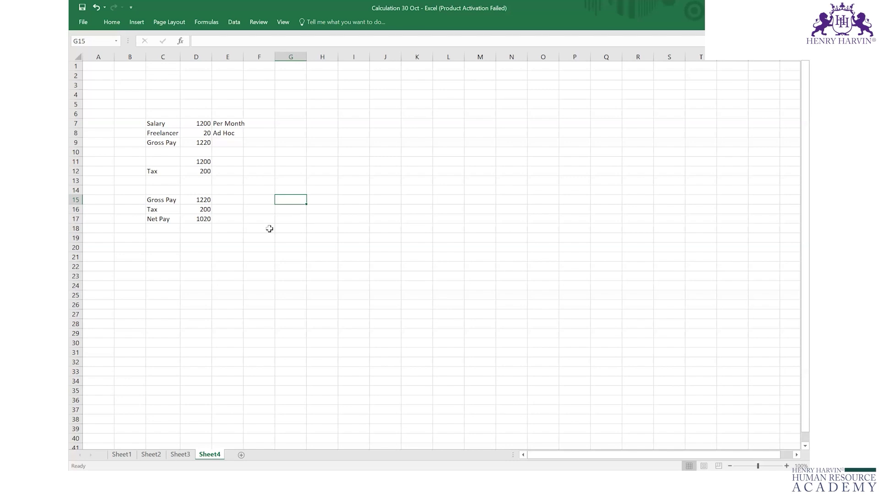
type("Jan")
key("Tab")
type("Jul")
key("shift+Tab")
key("shift+Right")
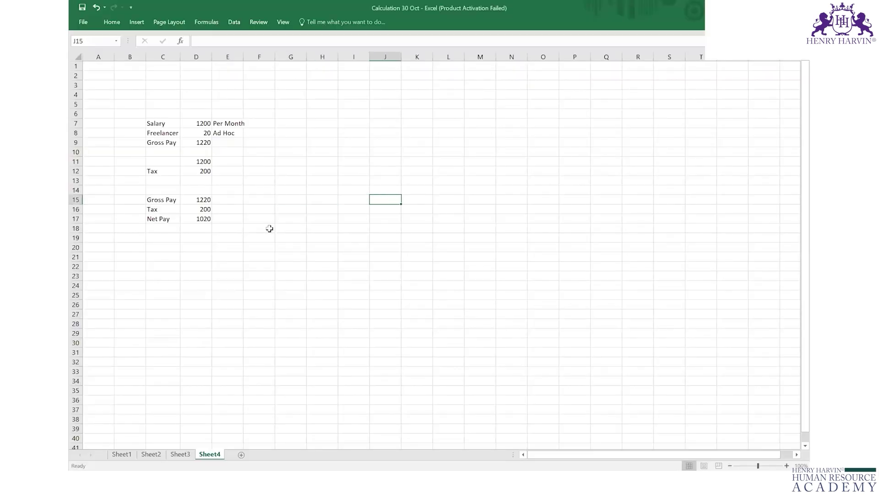
Step: Enter an hourly rate of £20 in J19 labelled Per Hour
key("Down")
key("Down")
key("Down")
key("Down")
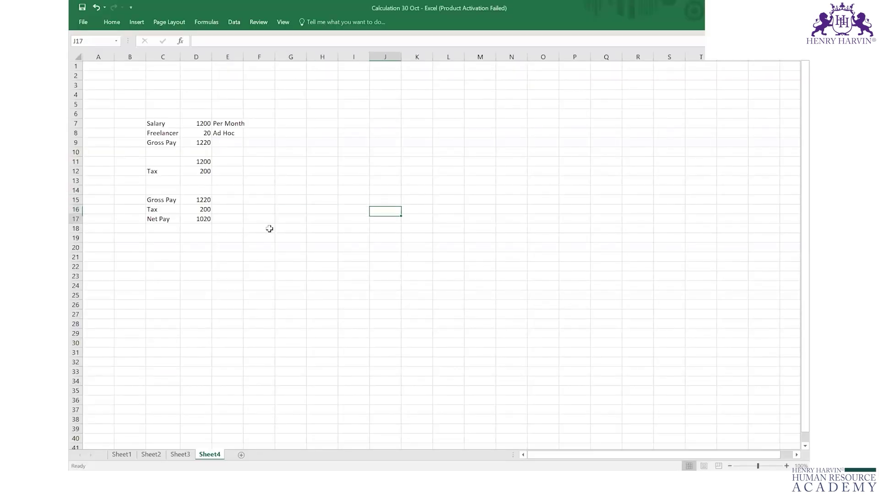
type("20")
key("BackSpace")
key("BackSpace")
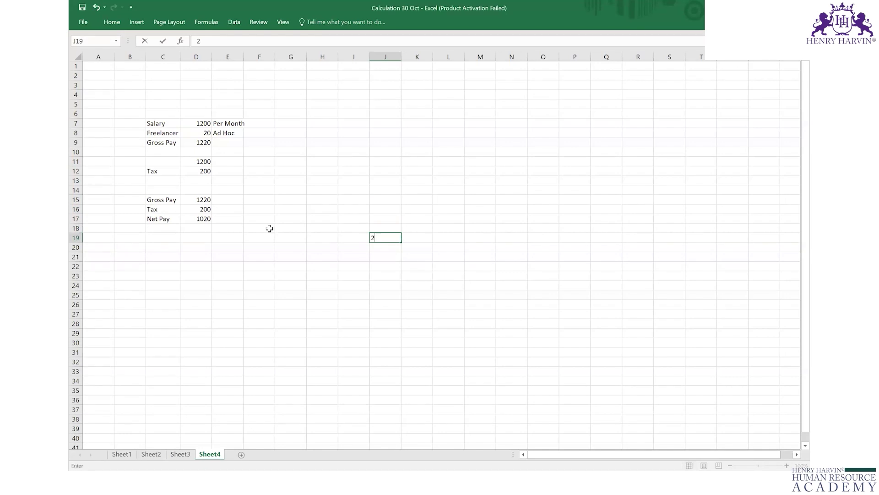
type("£20")
key("Return")
key("Up")
key("Left")
type("Per ")
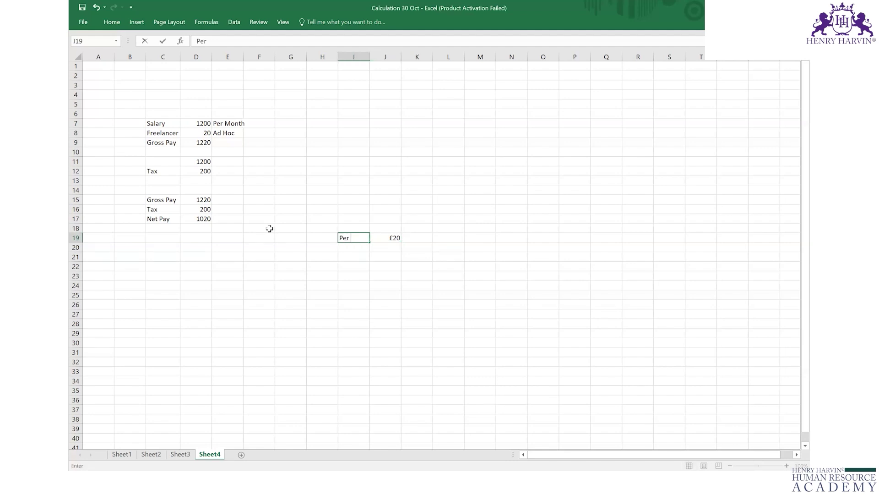
type("Hour")
key("Return")
Step: Enter 8 hours in J20 labelled Day
key("Down")
key("Down")
key("Down")
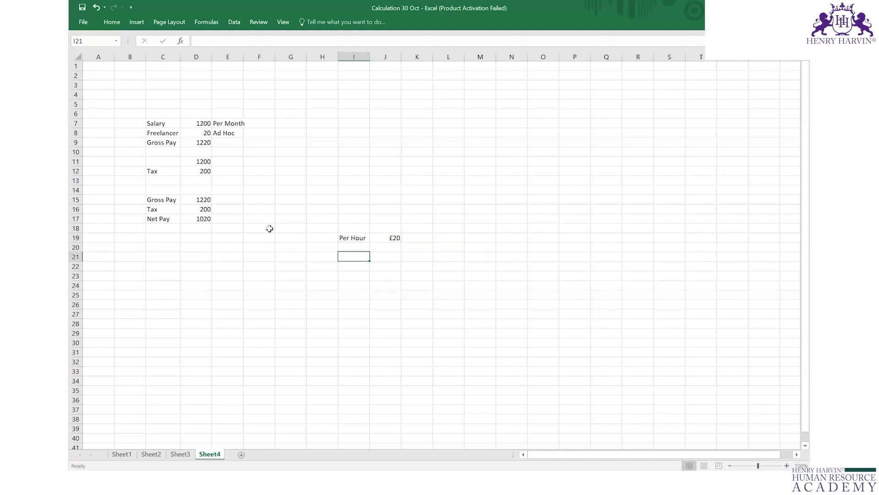
key("Up")
key("Up")
key("Up")
key("Right")
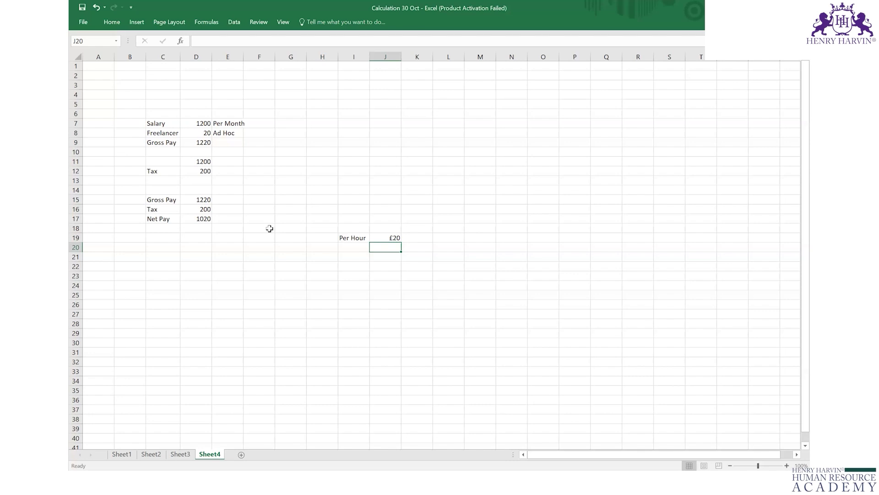
type("8")
key("Return")
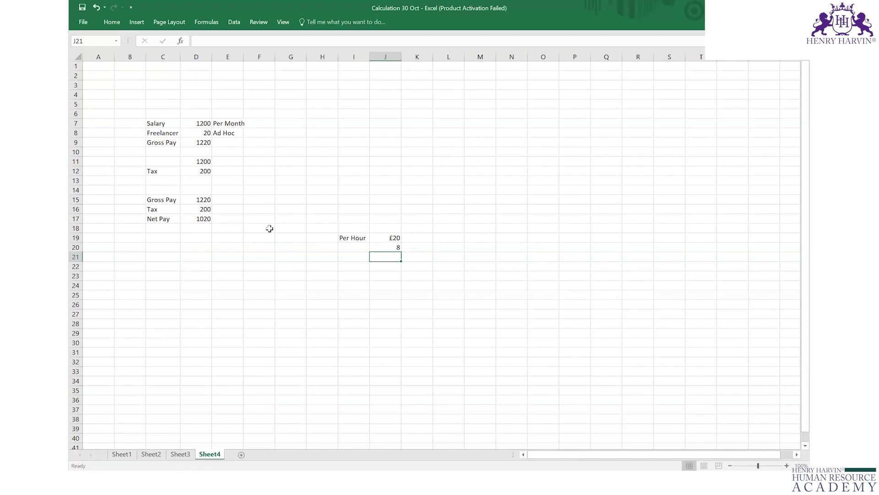
key("Up")
key("Left")
type("Day")
key("Return")
Step: Add a Daily Salary row with formula =J19*J20, giving £160
type("Daily Salary")
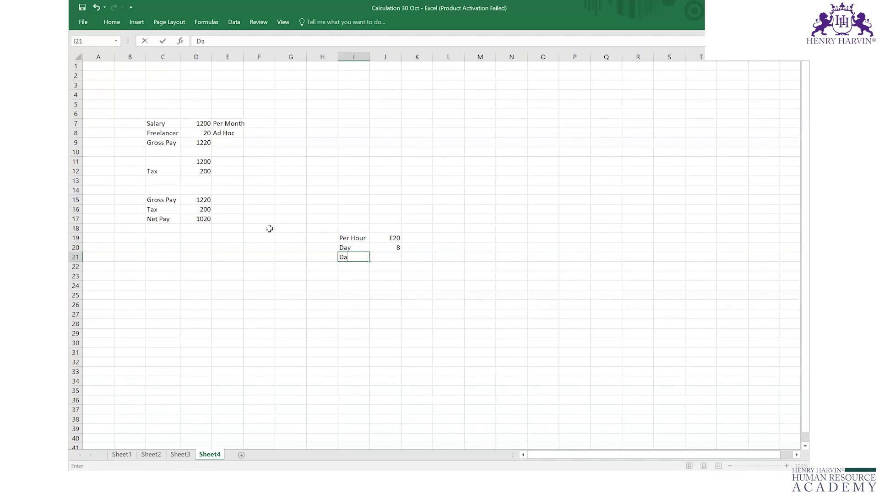
key("Return")
key("Right")
key("Up")
type("=")
key("Up")
key("Up")
type("*")
key("Down")
key("Return")
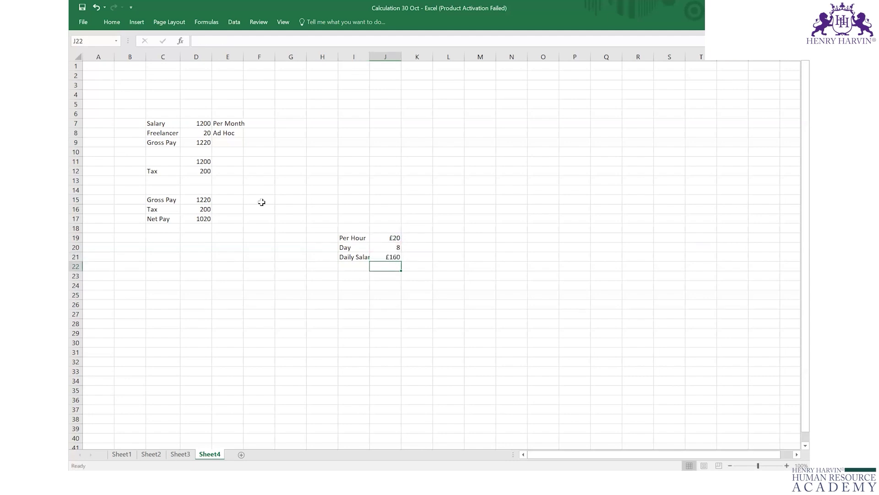
Step: Widen column I and add a Weekly row with 40 hours
double_click(369, 57)
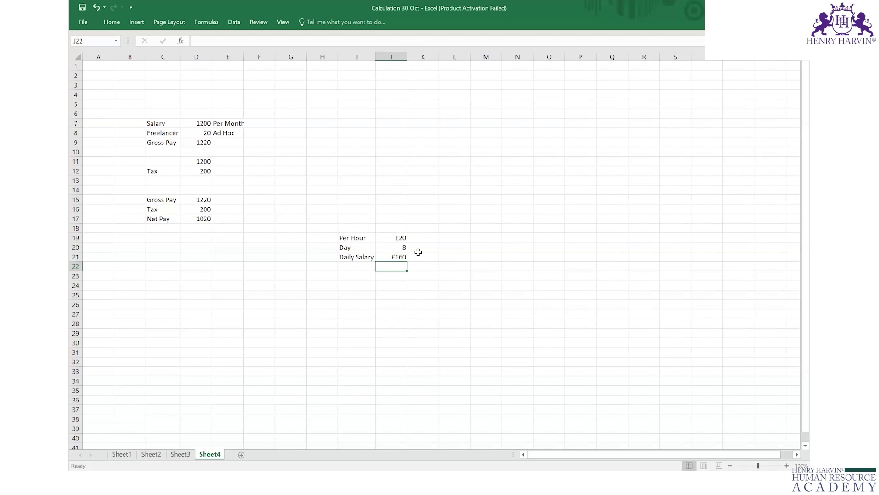
key("Left")
key("Down")
type("Weekly")
key("Tab")
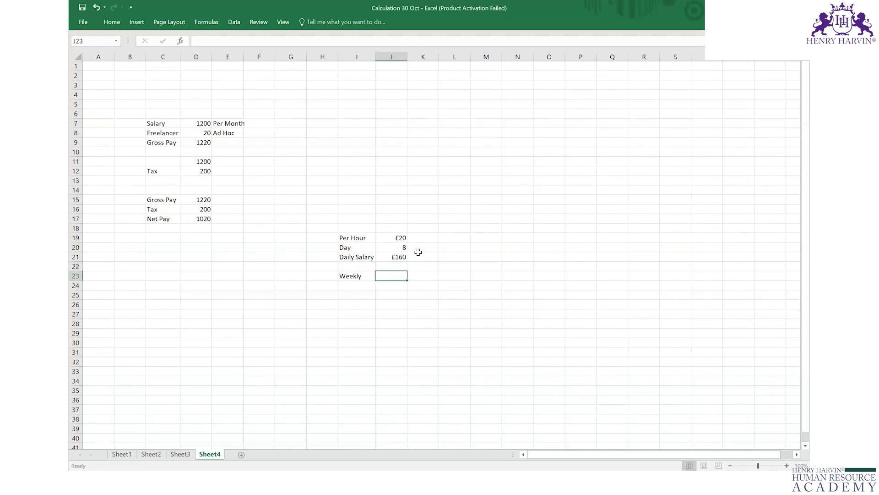
type("40")
key("Return")
Step: Calculate weekly pay as hourly rate times 40 hours (£800), labelled Weekly Salary
type("=")
key("Up")
key("Up")
key("Up")
key("Up")
key("Up")
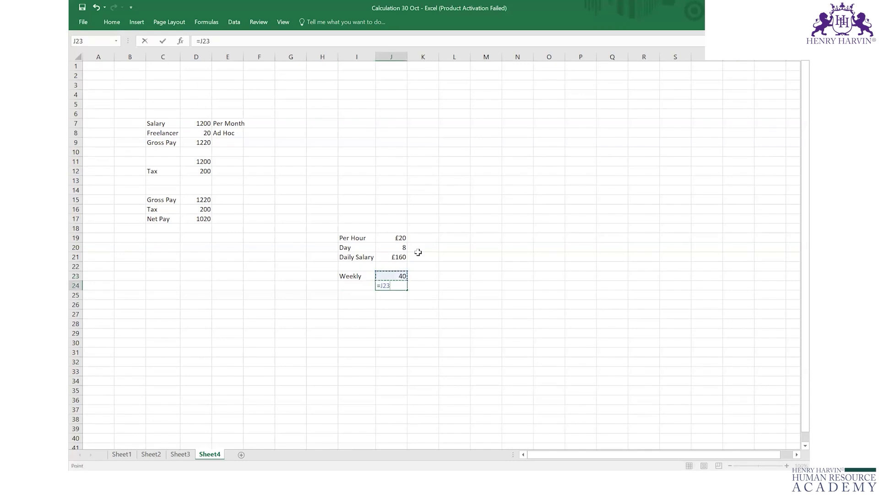
type("*")
key("Up")
key("Return")
key("Left")
key("Up")
type("Weekly")
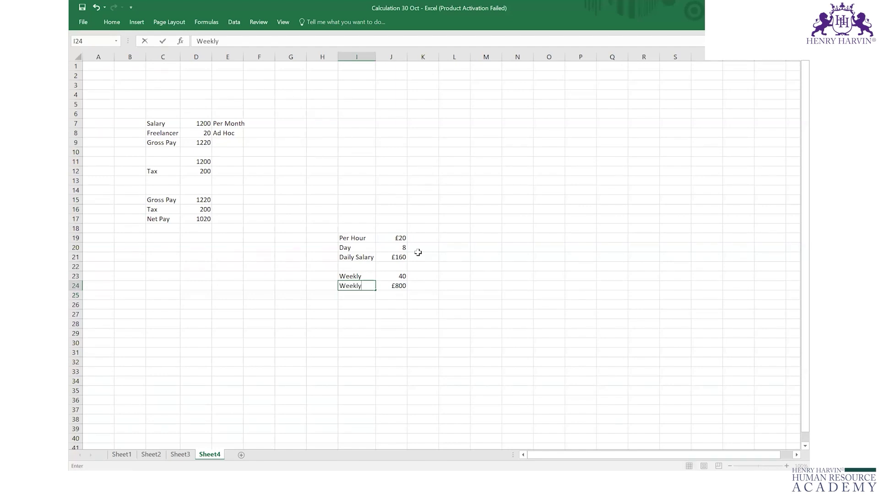
type(" Salary")
key("Return")
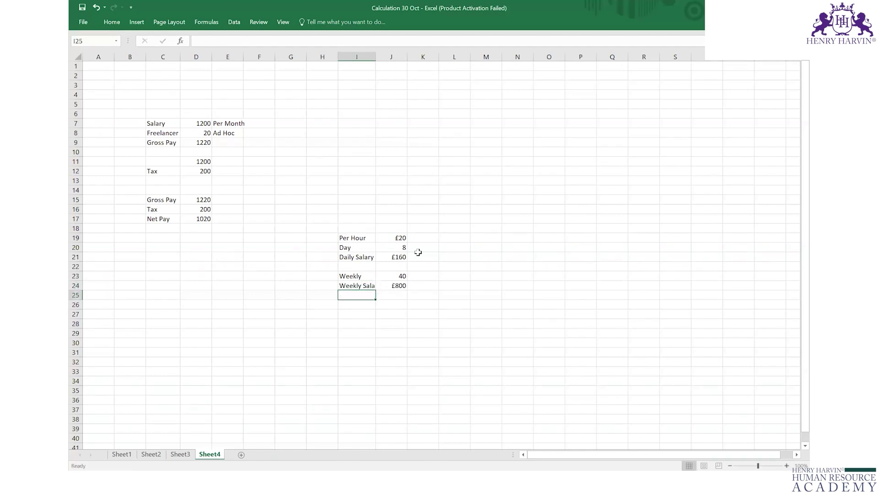
Step: Autofit column I to fit 'Weekly Salary' and type a 'Monthly' label in I27
left_click(377, 65)
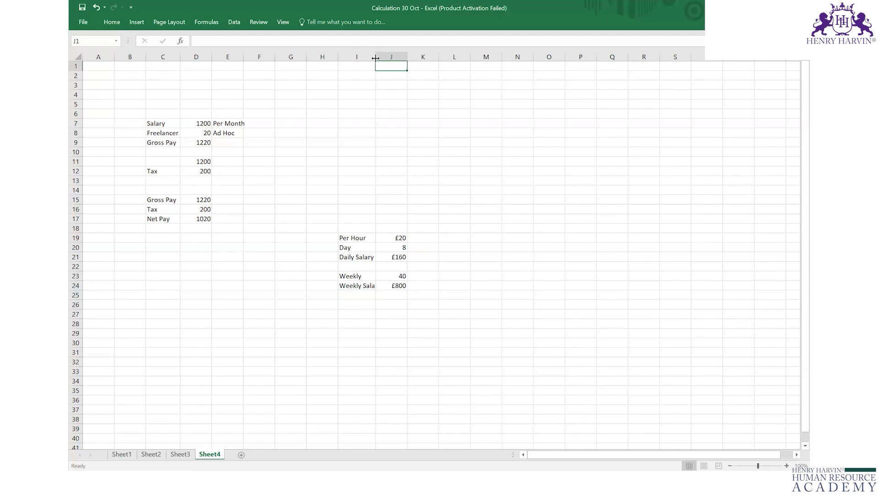
double_click(376, 57)
key("Down")
key("Down")
key("Down")
key("Down")
key("Down")
key("Down")
key("Down")
key("Down")
key("Down")
key("Down")
key("Down")
key("Down")
key("Down")
key("Down")
key("Down")
key("Down")
key("Down")
key("Down")
key("Down")
key("Down")
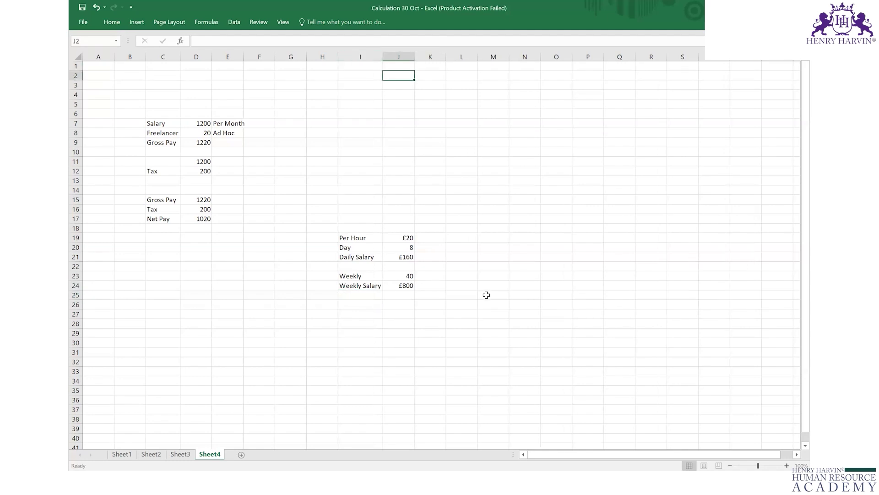
key("Left")
key("shift+Right")
key("shift+Up")
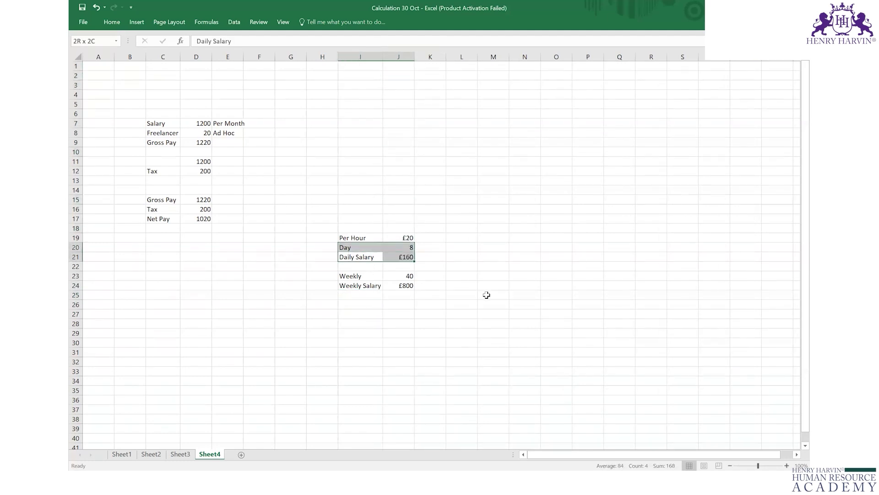
key("Down")
key("Down")
key("Down")
key("Down")
key("Down")
key("Down")
type("Monthly")
key("Return")
Step: Enter =J24*52 in J27 to get the £41,600 annual salary
key("Up")
key("Right")
key("Up")
key("Up")
key("Up")
key("Up")
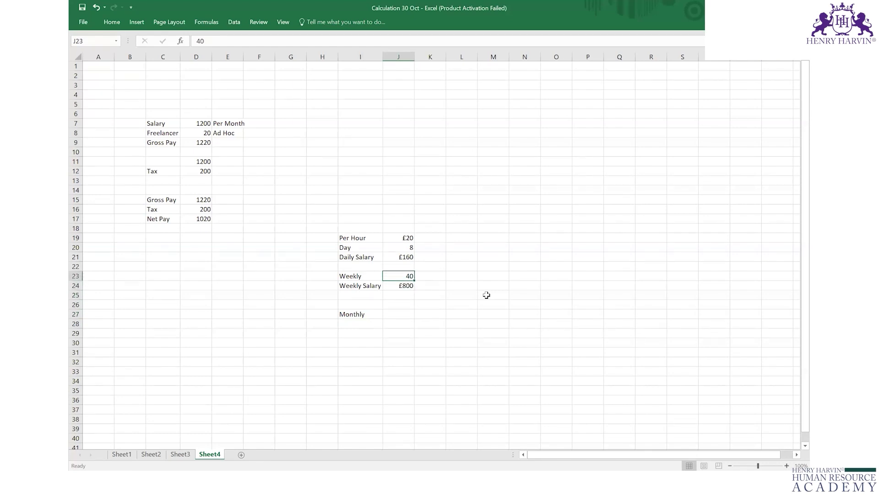
key("Down")
key("Down")
key("Down")
key("Down")
type("=")
key("Up")
key("Up")
key("Up")
key("Up")
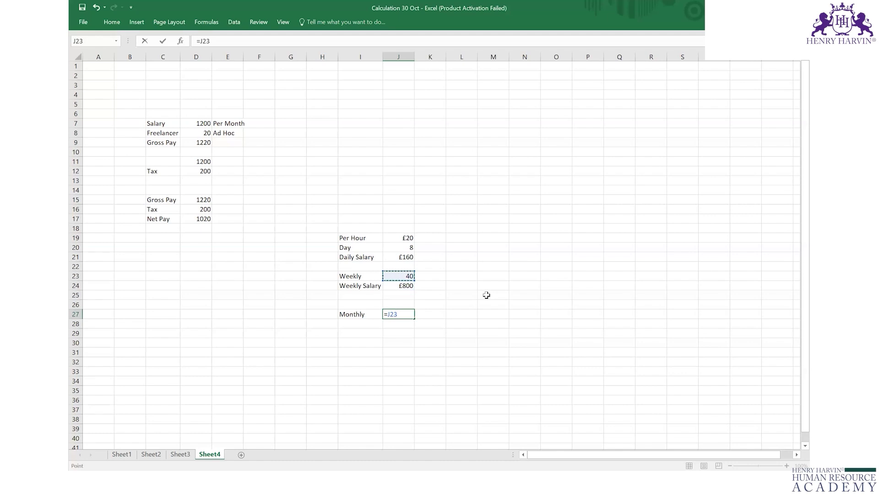
key("Down")
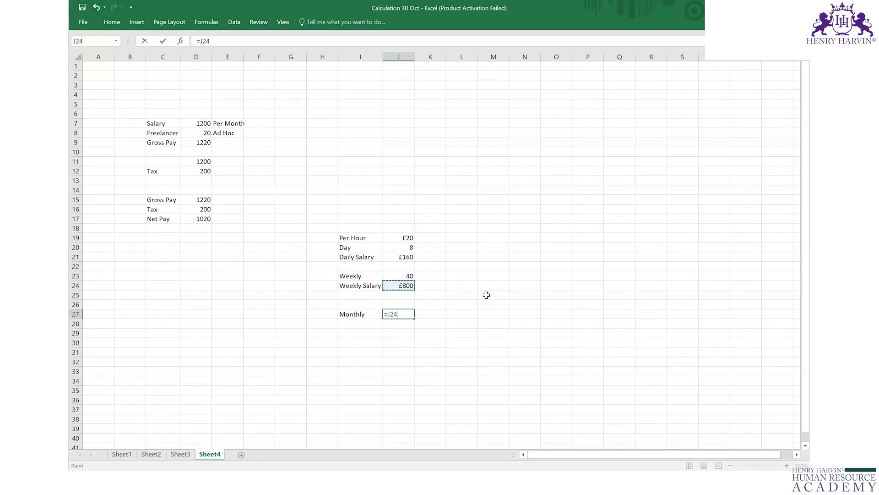
type("*52")
key("Return")
Step: Move the Monthly label to I28 and enter =J27/12 in J28 (£3,466.67)
key("Left")
key("Up")
key("ctrl+x")
key("Down")
key("ctrl+v")
key("Right")
type("=")
key("Up")
type("/12")
key("Return")
Step: Label I27 'Annual Salary'
key("Up")
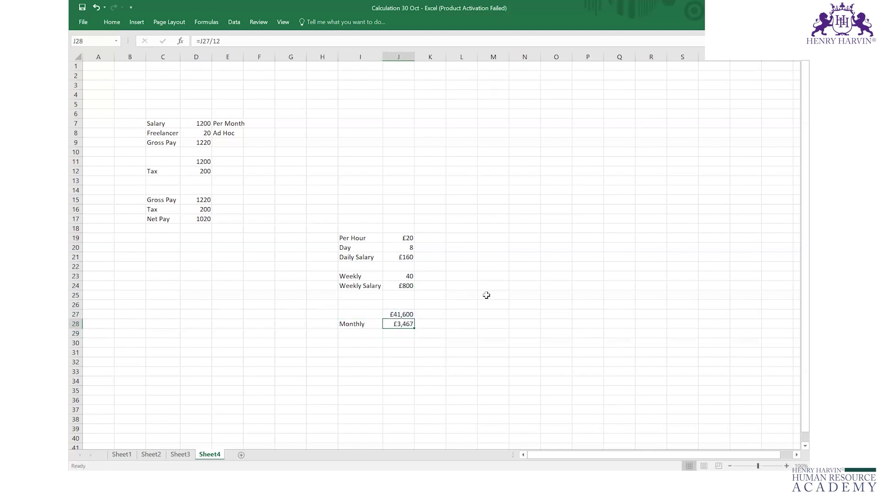
key("Left")
key("Right")
key("Up")
key("Left")
type("Annual Salary")
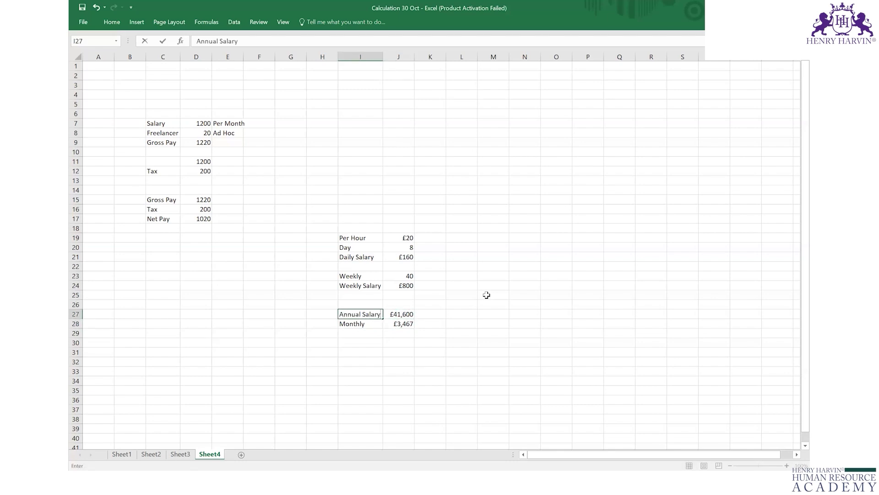
key("ctrl+Return")
key("Down")
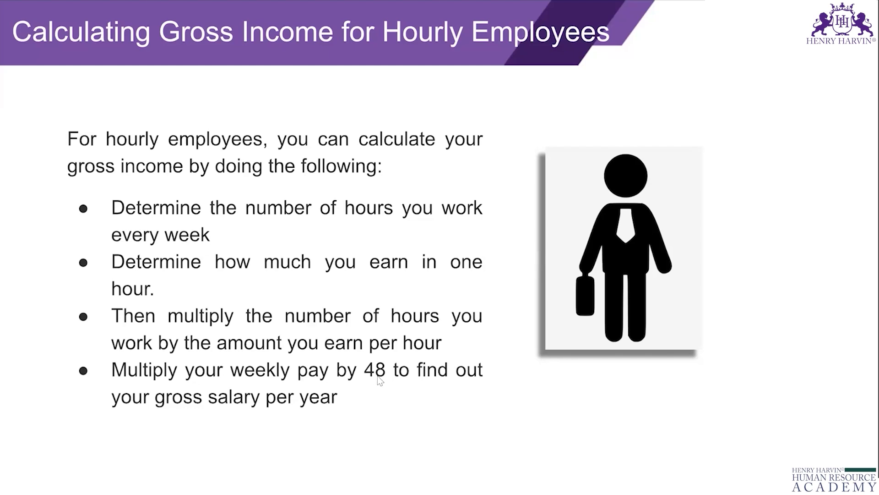
Step: Preview the overtime-and-commission slide, then go back to the hourly employees slide
key("Right")
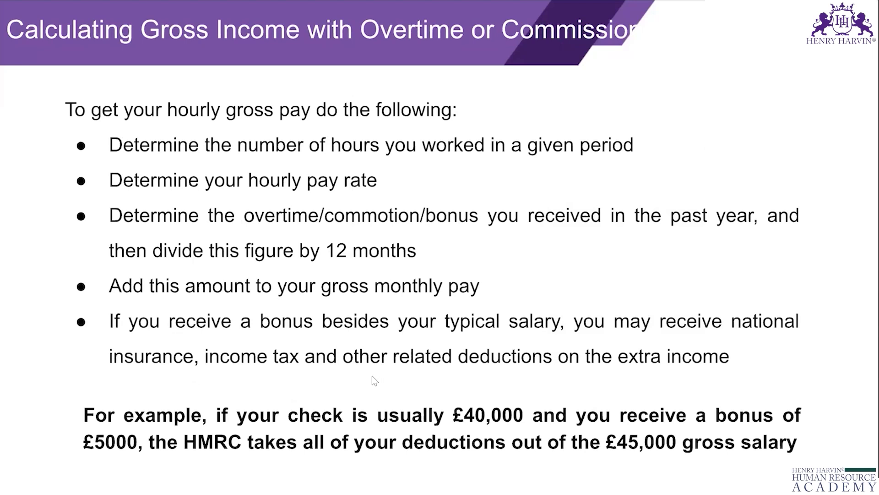
key("Left")
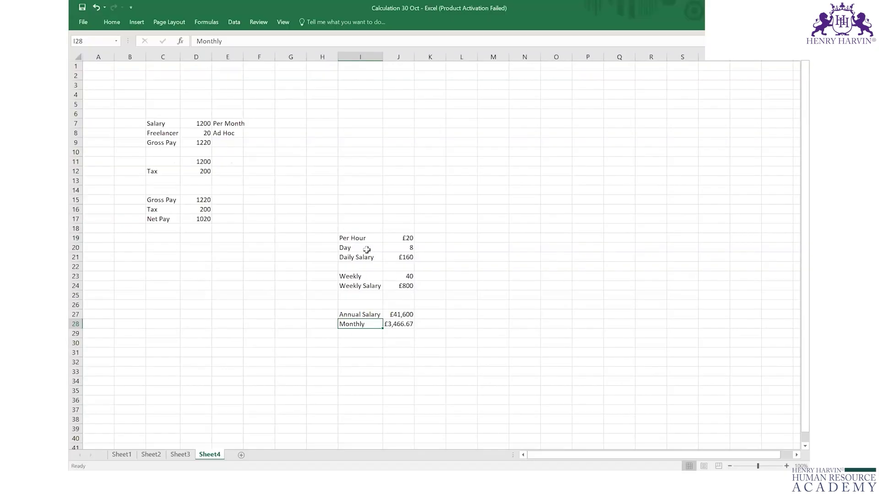
Step: Select the calculator rows from hourly rate down to Monthly to review them
mouse_move(367, 255)
left_mouse_down()
mouse_move(389, 246)
mouse_move(367, 249)
left_mouse_up()
key("Down")
key("Down")
key("shift+Down")
key("shift+Right")
key("Down")
key("Down")
key("Down")
key("Down")
key("shift+Right")
key("shift+Down")
key("Up")
key("Up")
key("Up")
key("Up")
key("Up")
key("Up")
key("Up")
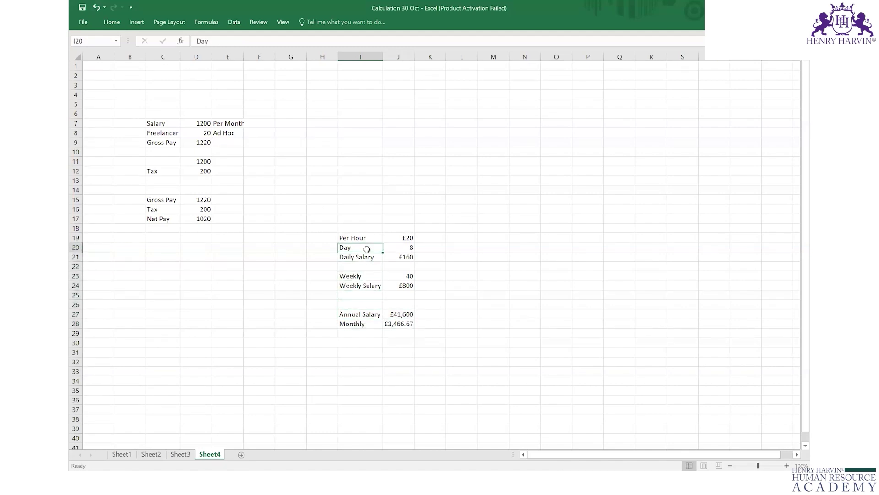
Step: Try 4 hours per day in J20, then undo the change
key("Right")
type("4")
key("Return")
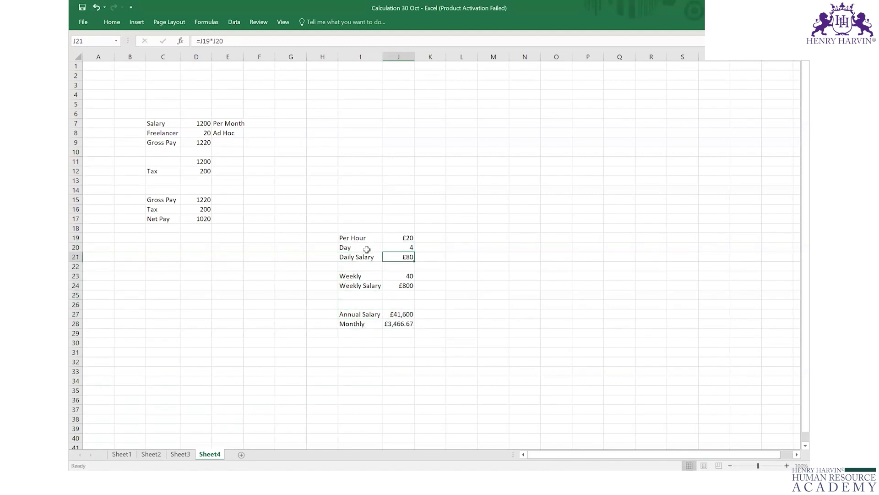
key("Up")
key("ctrl+z")
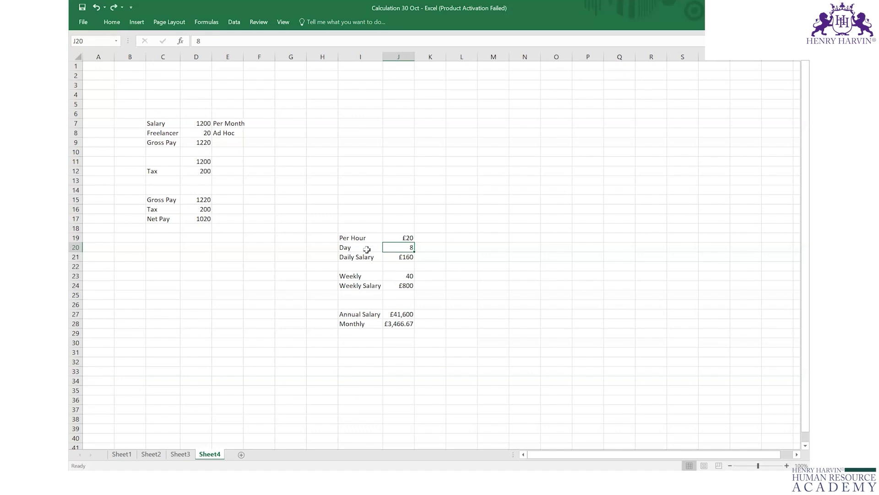
Step: Enter 20 weekly hours in J23, giving £400 weekly and £20,800 annual
key("Down")
key("Down")
key("Down")
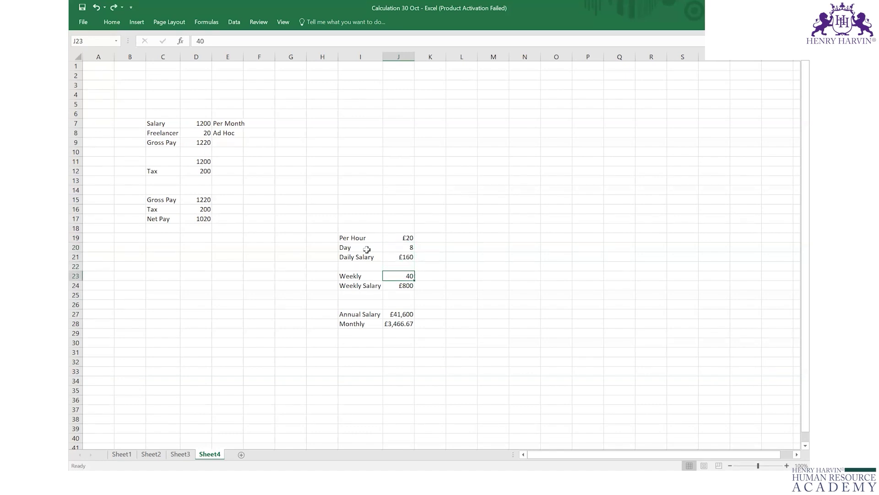
type("20")
key("Return")
key("Down")
key("Up")
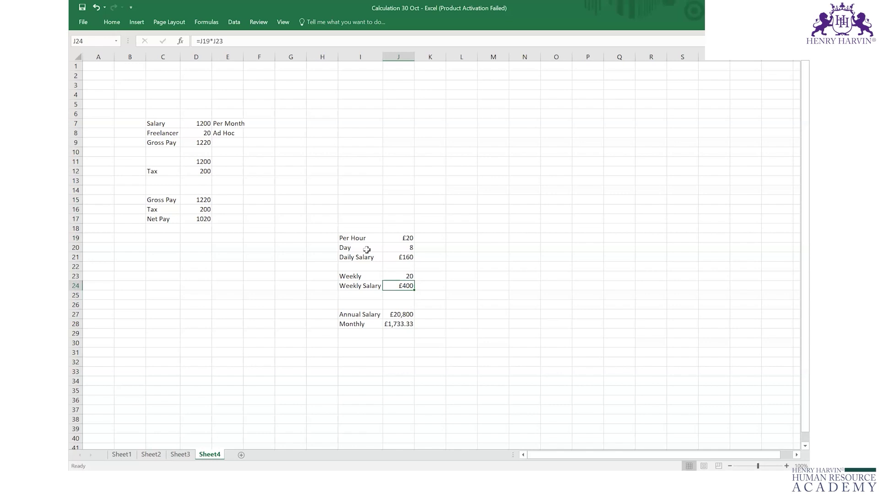
key("Left")
key("Up")
key("Right")
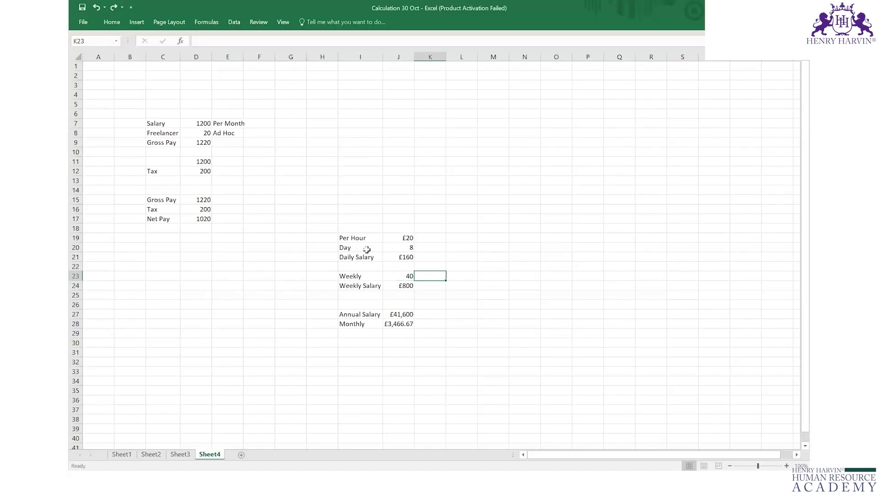
Step: Enter 52 in N23, then advance the slideshow to the overtime-or-commission slide
key("Right")
key("Right")
key("Right")
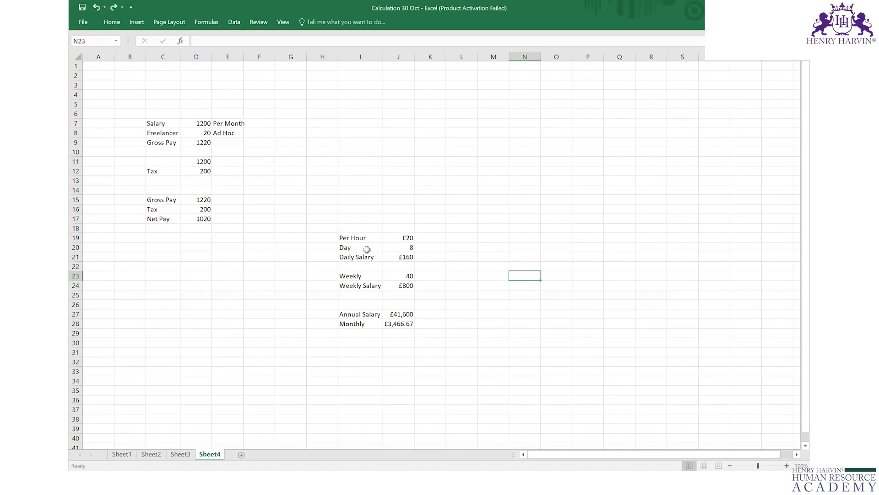
type("52")
key("Return")
key("Up")
key("Left")
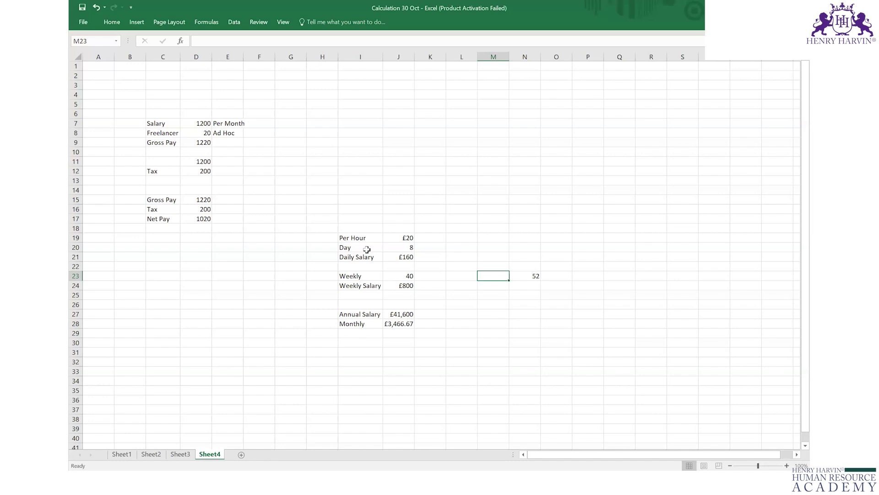
key("alt+Tab")
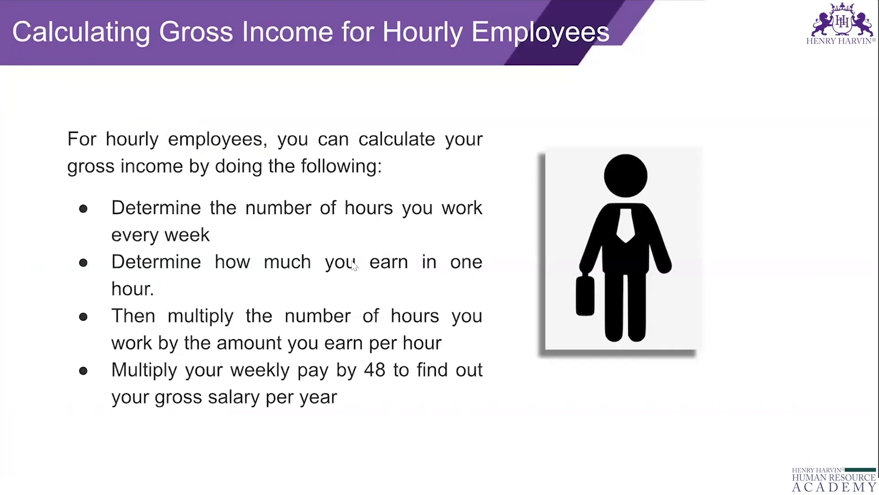
key("Right")
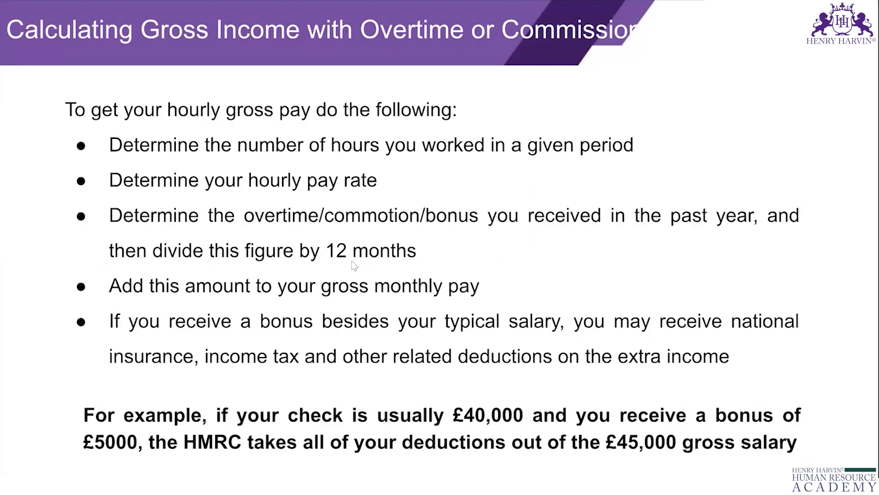